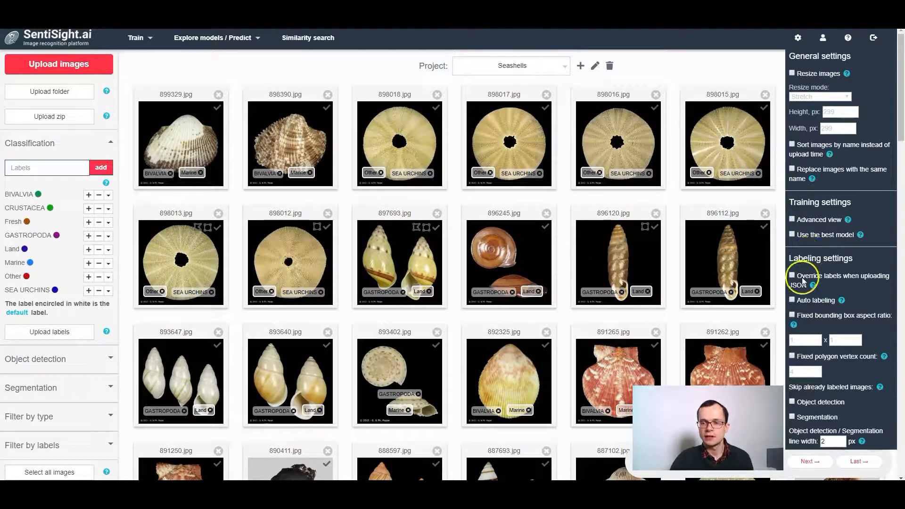
Enable overriding labels when uploading JSON in the labeling settings and close the settings
{"action": "left_click_drag", "start_coordinate": [799, 279], "coordinate": [809, 289]}
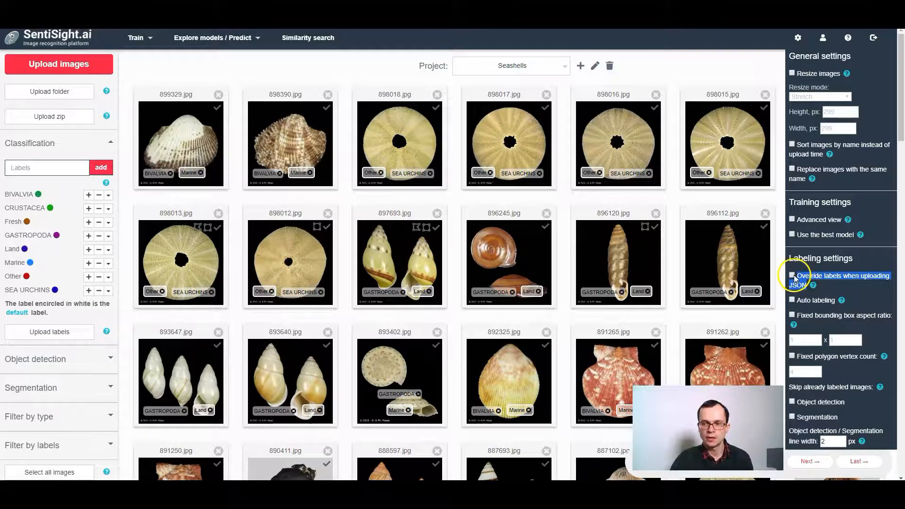
{"action": "left_click", "coordinate": [792, 276]}
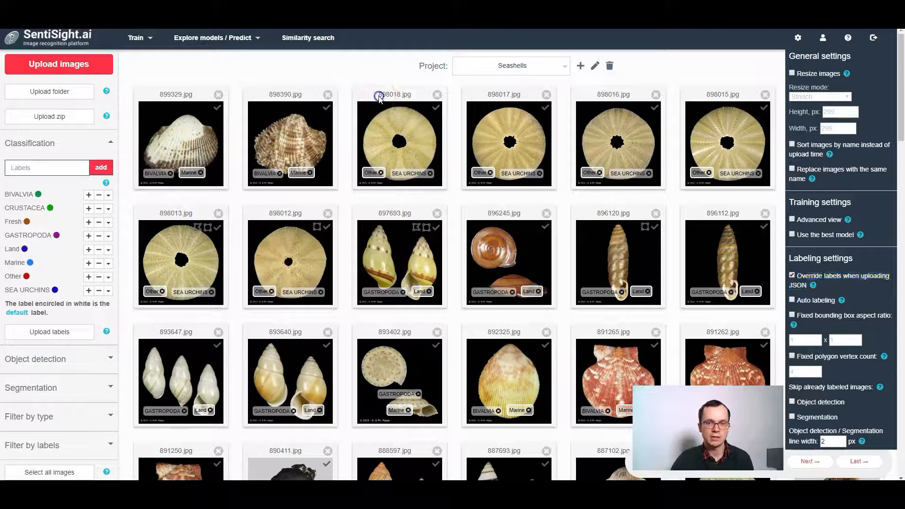
{"action": "left_click", "coordinate": [401, 93]}
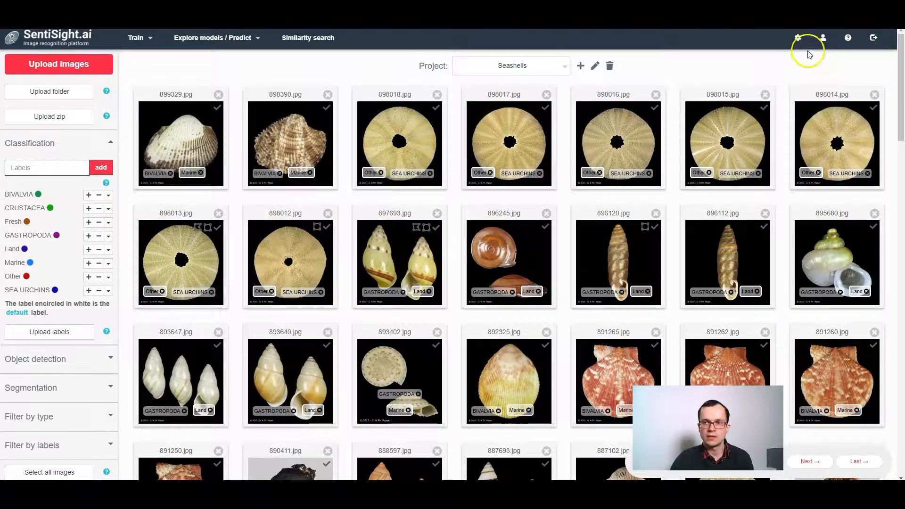
Turn off overriding labels when uploading JSON and enable auto labeling in the labeling settings
{"action": "left_click", "coordinate": [798, 38]}
{"action": "left_click", "coordinate": [791, 277]}
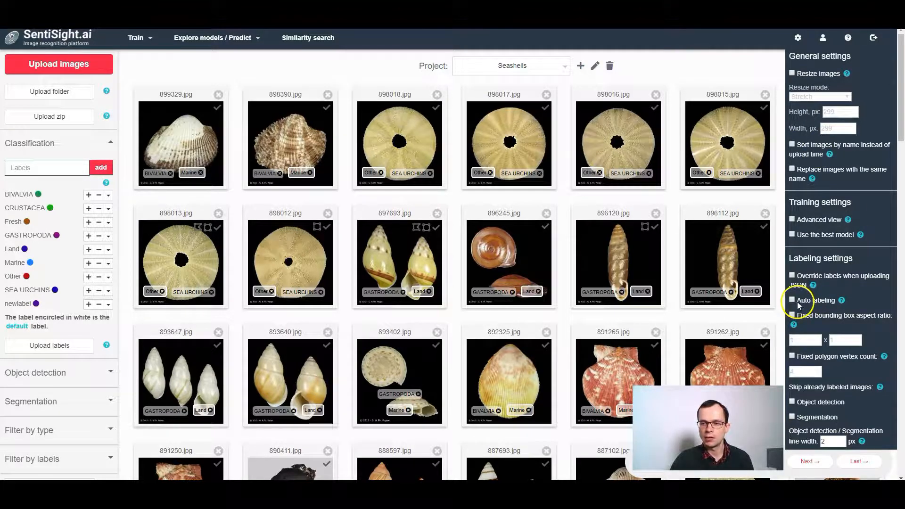
{"action": "left_click", "coordinate": [793, 300]}
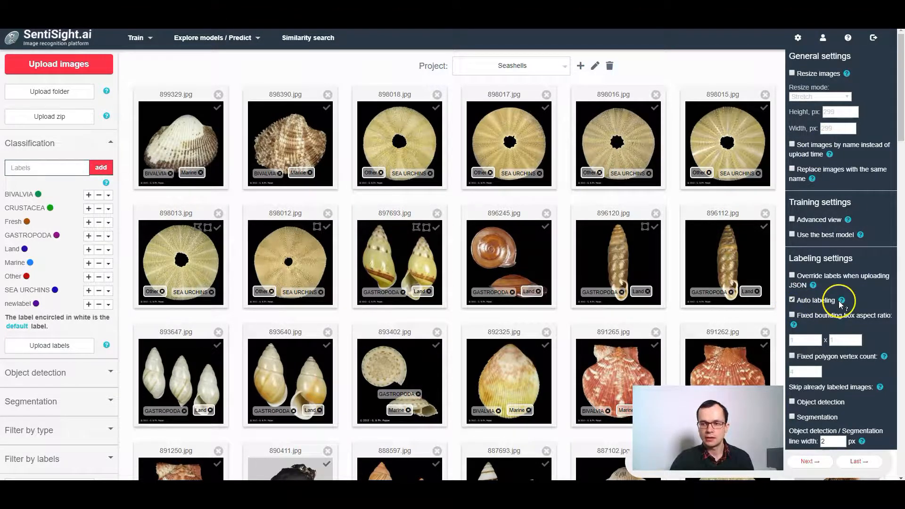
{"action": "mouse_move", "coordinate": [840, 304]}
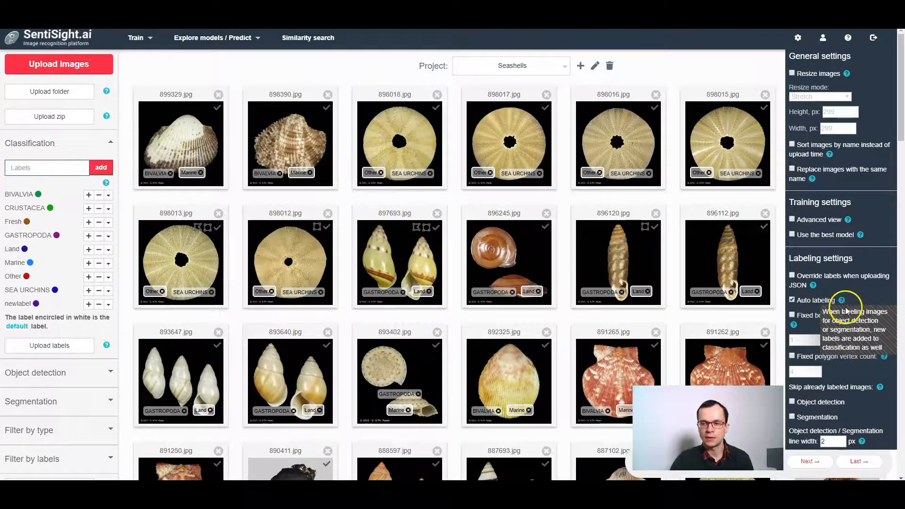
{"action": "left_click", "coordinate": [775, 250]}
Draw an object detection bounding box around the sea urchin in 898018.jpg, label it newlabel, and save it
{"action": "right_click", "coordinate": [405, 123]}
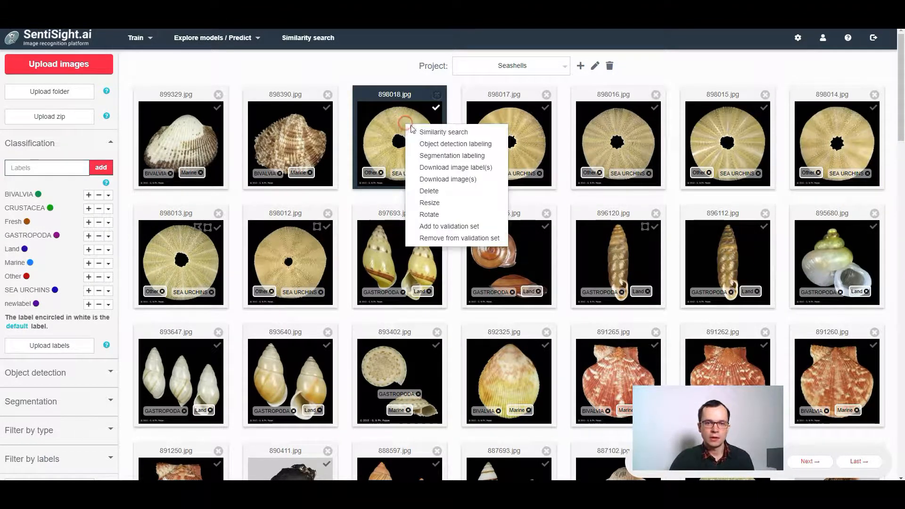
{"action": "left_click", "coordinate": [439, 144]}
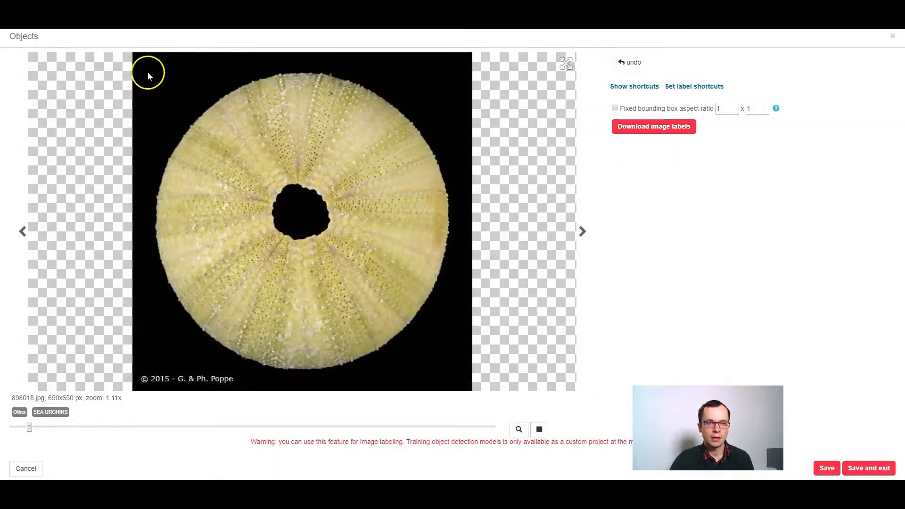
{"action": "left_click_drag", "start_coordinate": [143, 69], "coordinate": [446, 365]}
{"action": "left_click_drag", "start_coordinate": [651, 149], "coordinate": [570, 138]}
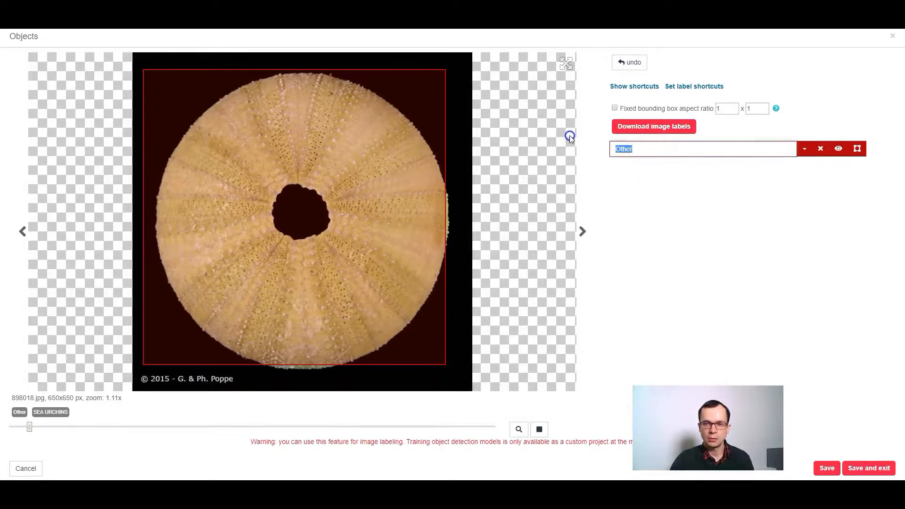
{"action": "type", "text": "newlabel"}
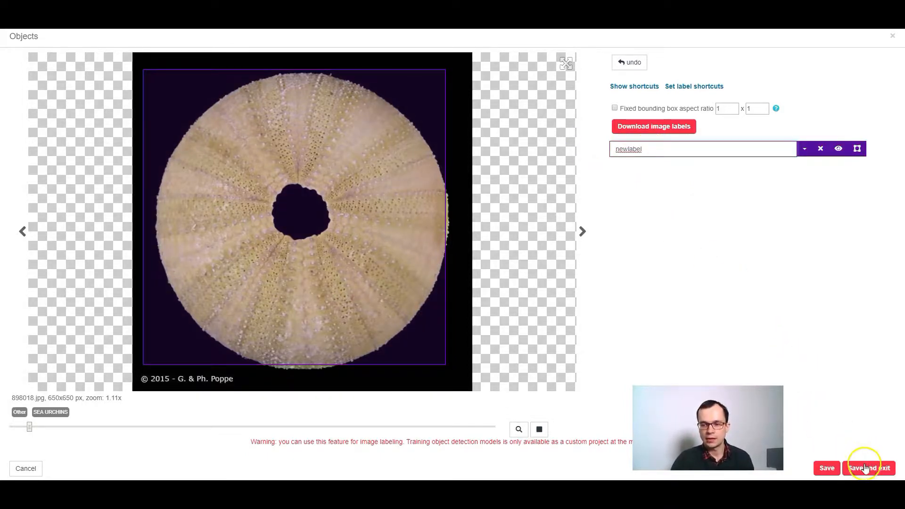
{"action": "left_click", "coordinate": [867, 467]}
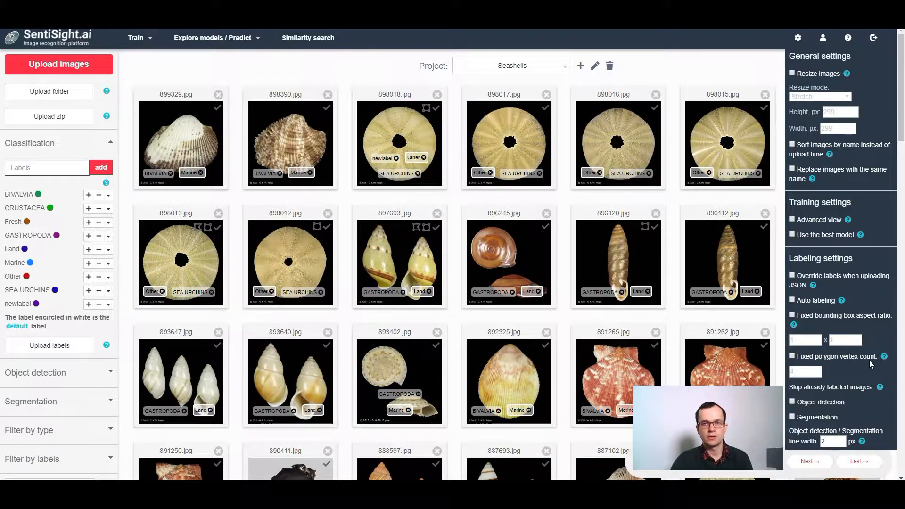
Switch the fixed bounding box aspect ratio option on and off again in the labeling settings
{"action": "left_click", "coordinate": [792, 314]}
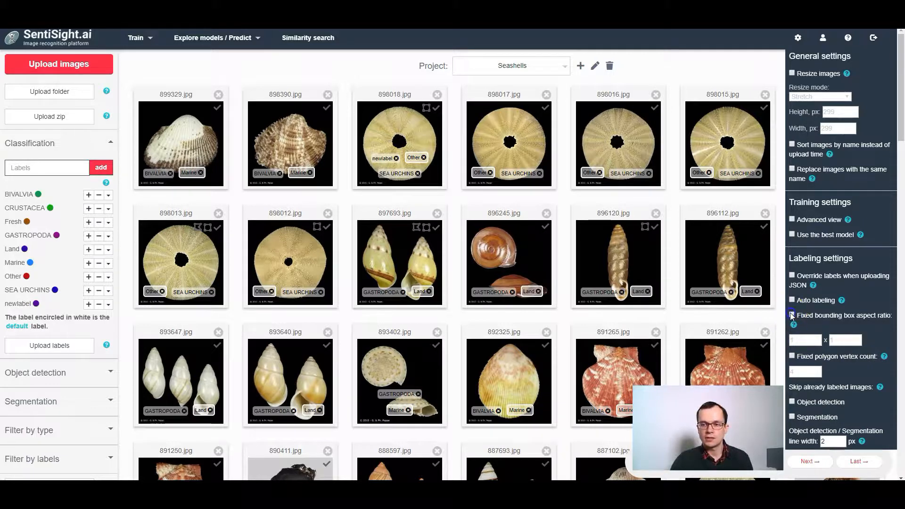
{"action": "left_click", "coordinate": [792, 315]}
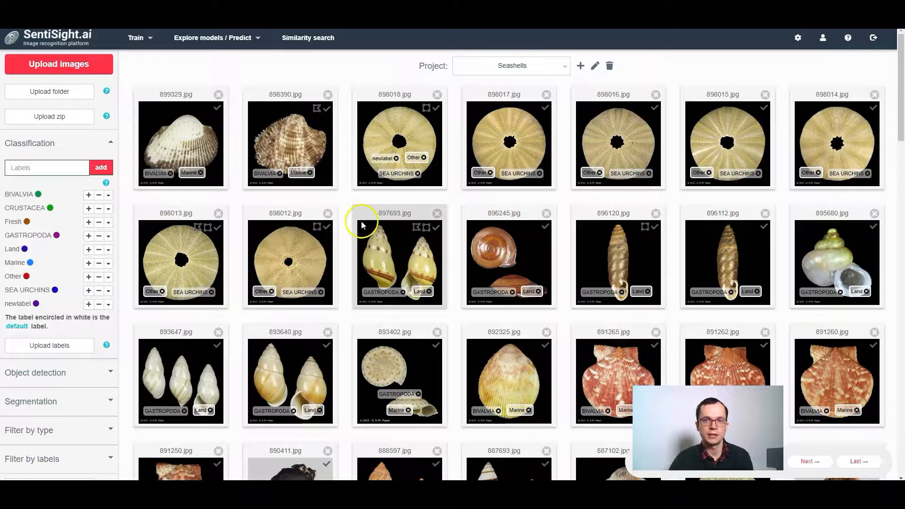
{"action": "left_click", "coordinate": [411, 234]}
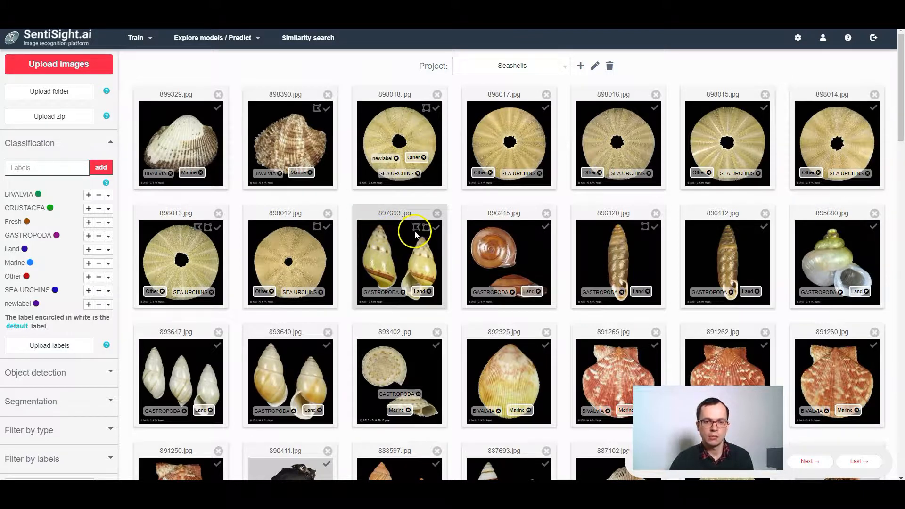
{"action": "left_click", "coordinate": [427, 234]}
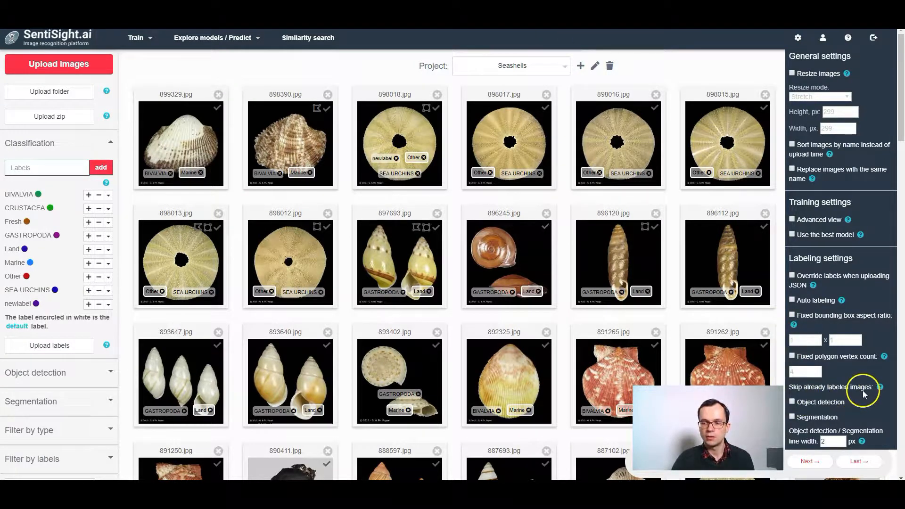
Enable skipping already labeled images for both object detection and segmentation
{"action": "left_click", "coordinate": [792, 402]}
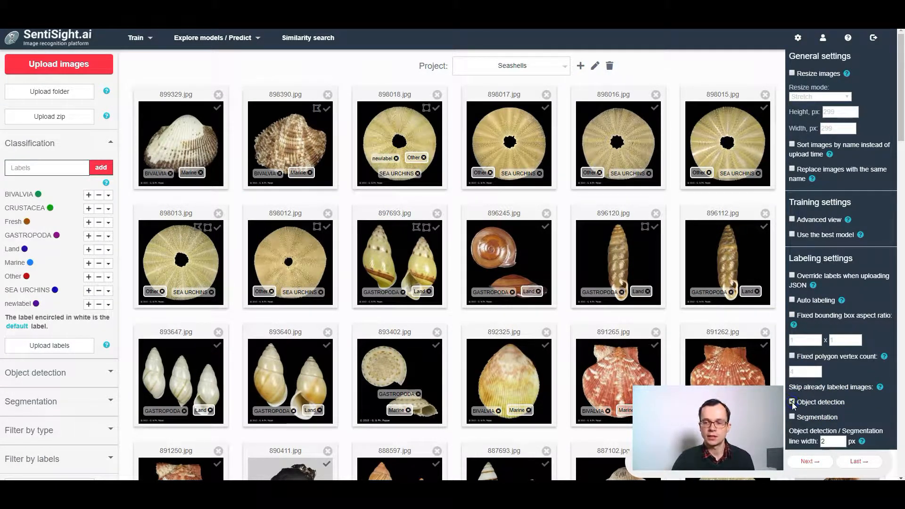
{"action": "left_click", "coordinate": [792, 416]}
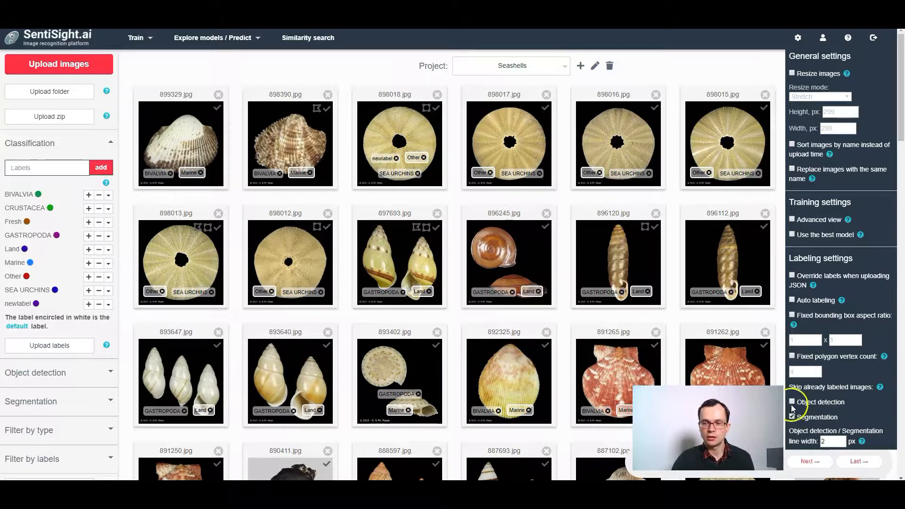
{"action": "left_click", "coordinate": [792, 402]}
{"action": "left_click", "coordinate": [667, 315]}
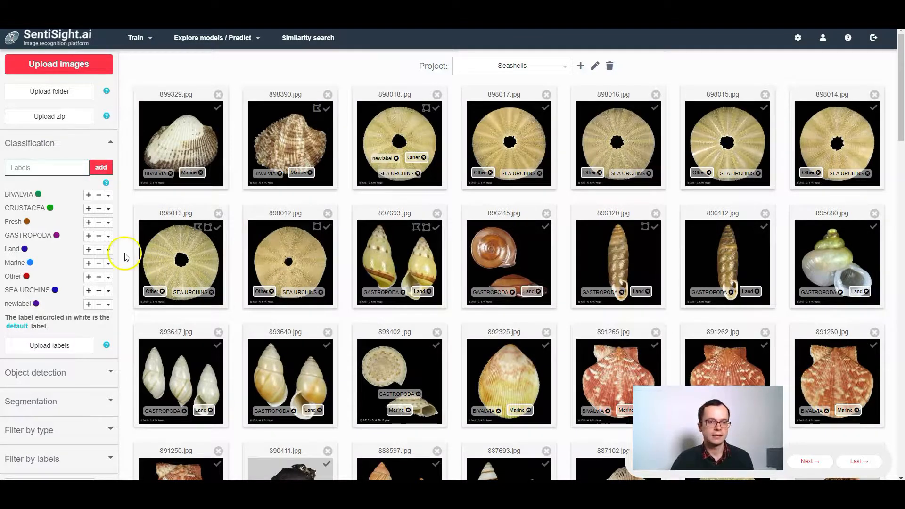
Select the seven images in the second row, open them for object detection labeling, and browse through the unlabeled ones
{"action": "left_click_drag", "start_coordinate": [125, 257], "coordinate": [896, 277]}
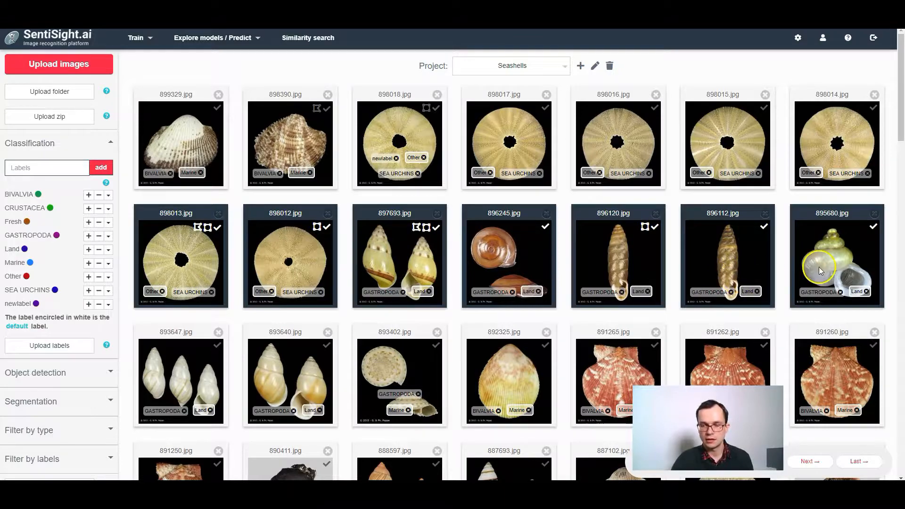
{"action": "right_click", "coordinate": [202, 242]}
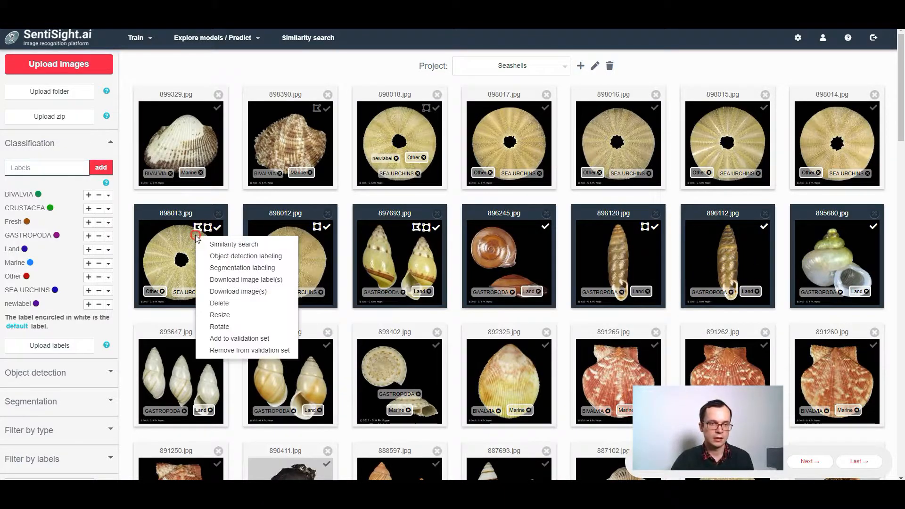
{"action": "left_click", "coordinate": [221, 251]}
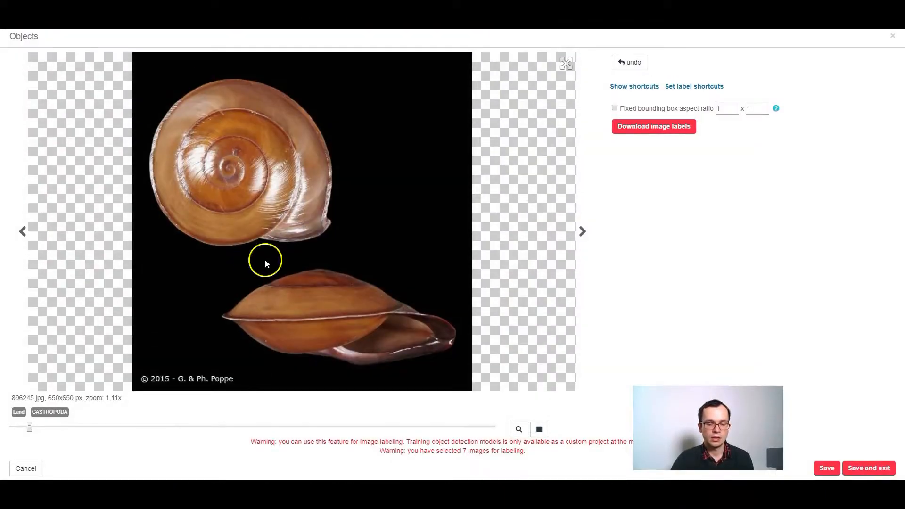
{"action": "left_click", "coordinate": [583, 231]}
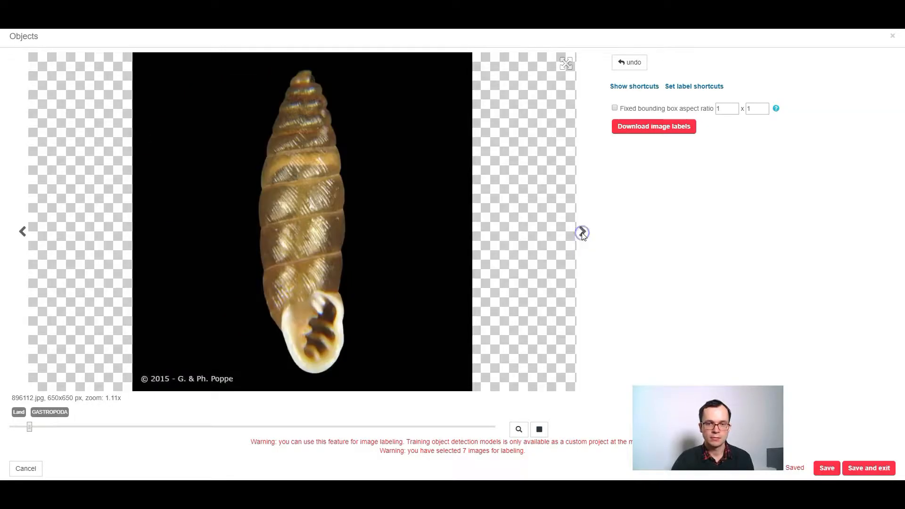
{"action": "left_click", "coordinate": [582, 233]}
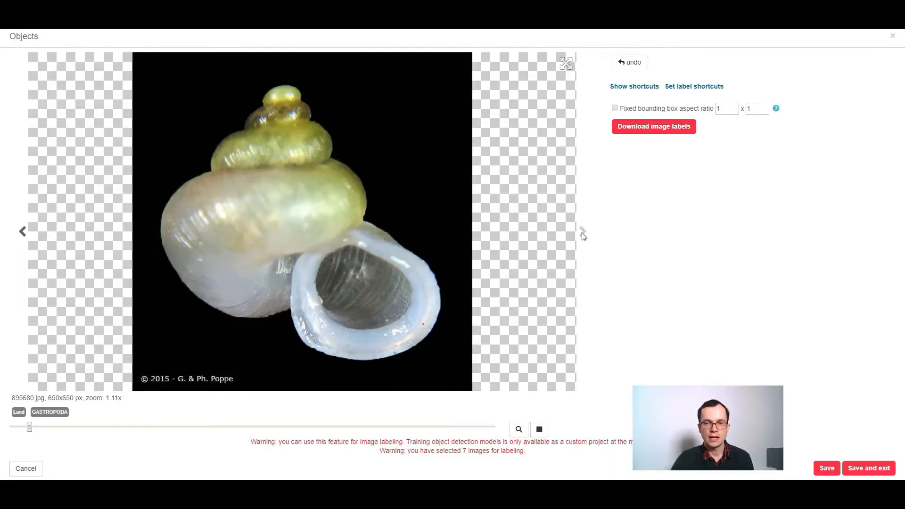
{"action": "left_click", "coordinate": [584, 234]}
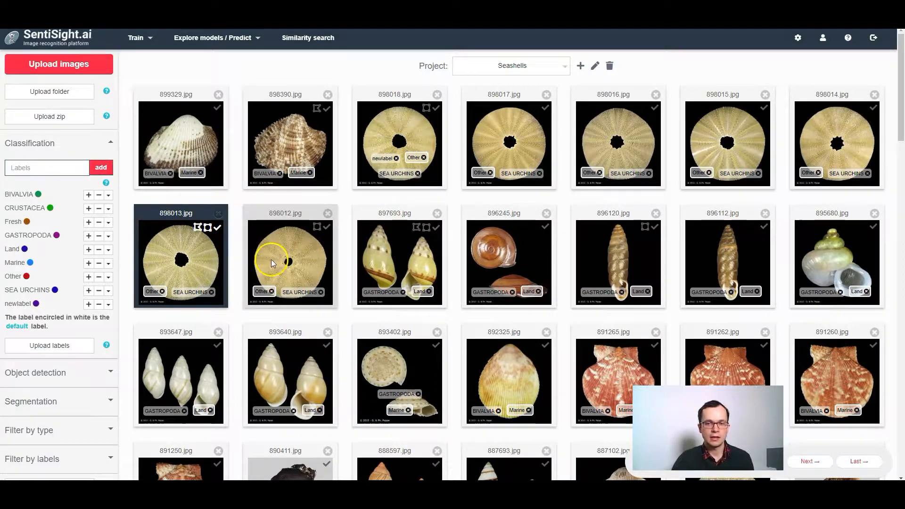
Open object detection labeling from 898013.jpg alone and browse forward through the images that are not yet labeled
{"action": "right_click", "coordinate": [194, 241]}
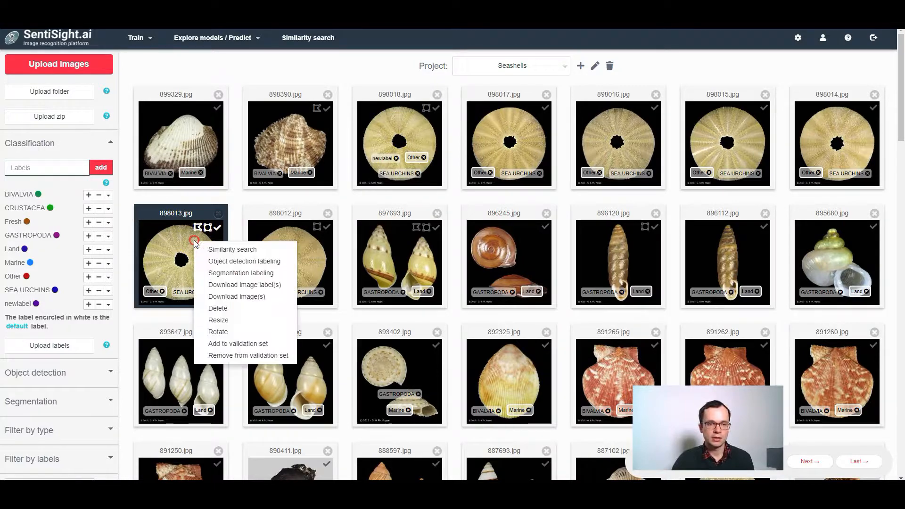
{"action": "left_click", "coordinate": [235, 261]}
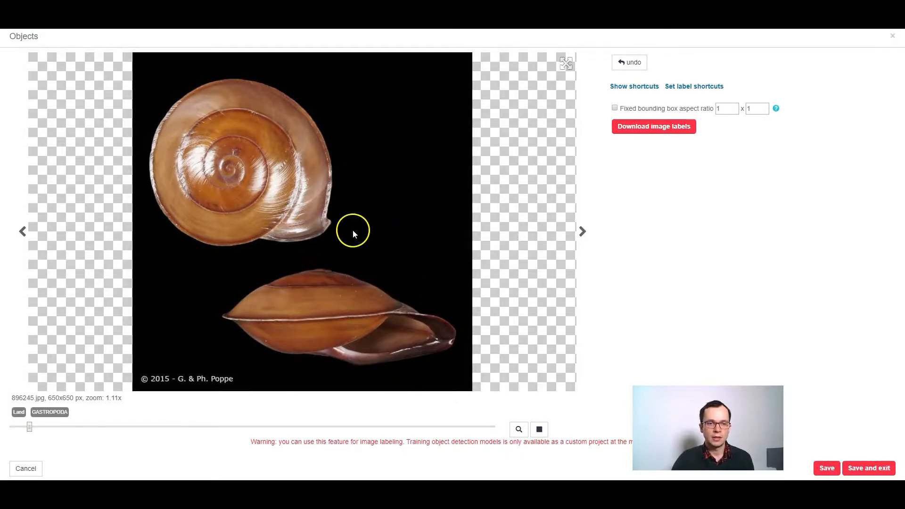
{"action": "left_click", "coordinate": [583, 232]}
{"action": "left_click", "coordinate": [583, 232]}
{"action": "left_click", "coordinate": [575, 195]}
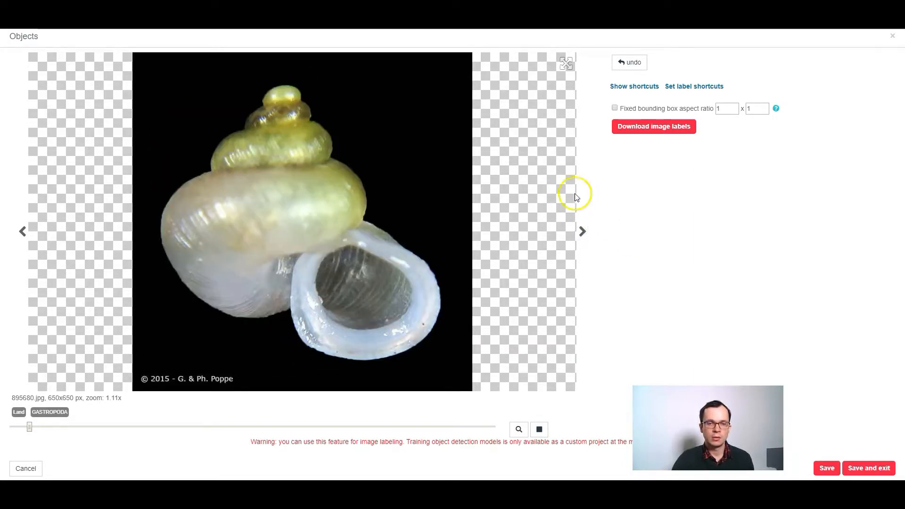
{"action": "left_click", "coordinate": [419, 162]}
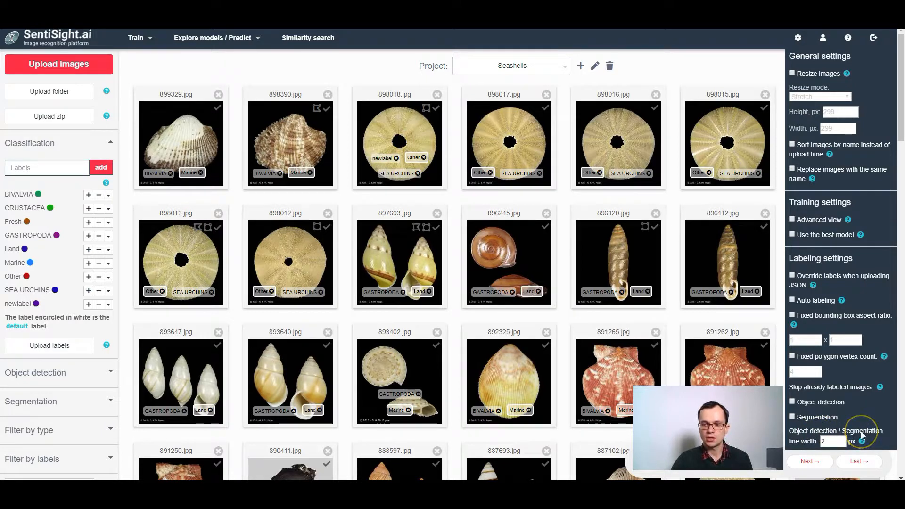
Set the object detection / segmentation line width to 5 px and close the settings
{"action": "left_click_drag", "start_coordinate": [830, 442], "coordinate": [806, 443]}
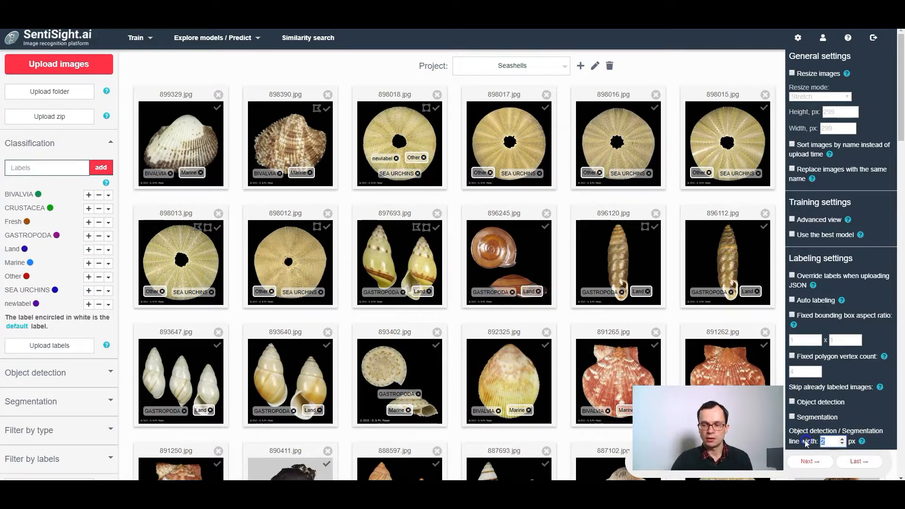
{"action": "type", "text": "5"}
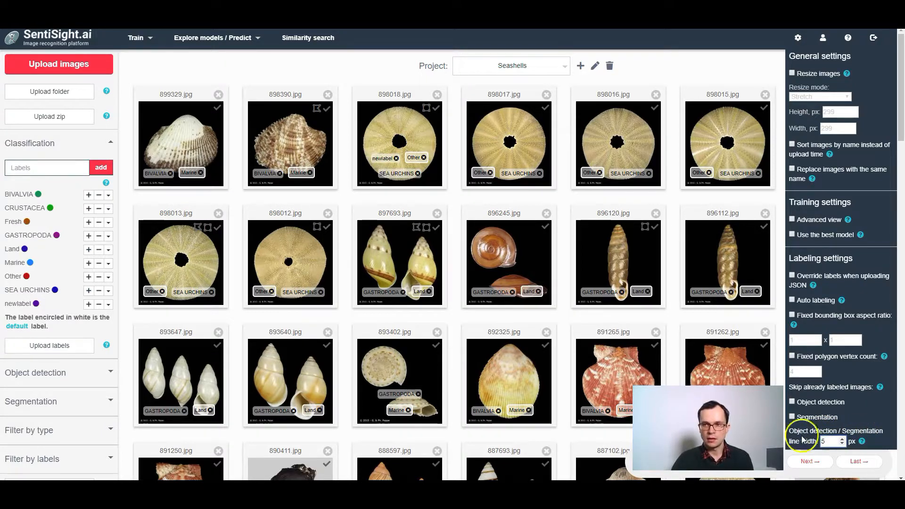
{"action": "left_click", "coordinate": [749, 62]}
Open 898016.jpg for segmentation labeling and draw a five-vertex polygon around the upper central part of the sea urchin
{"action": "right_click", "coordinate": [601, 132]}
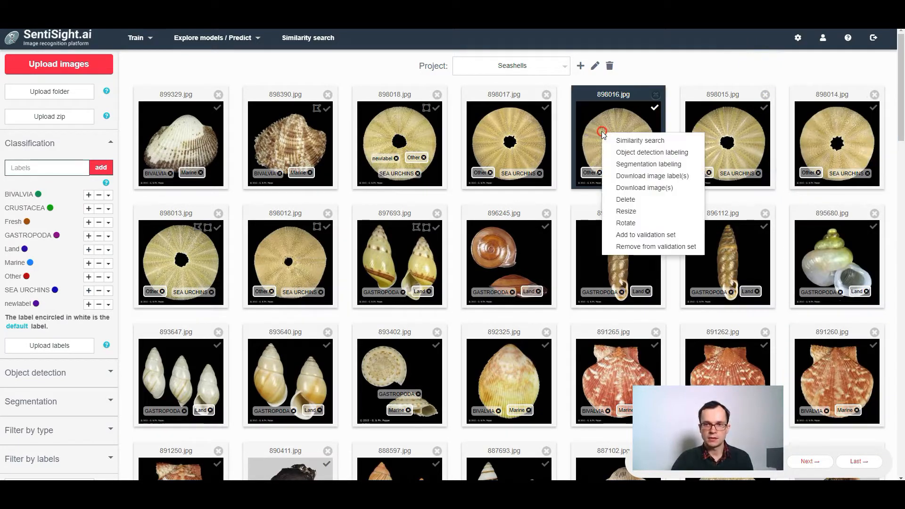
{"action": "left_click", "coordinate": [623, 162]}
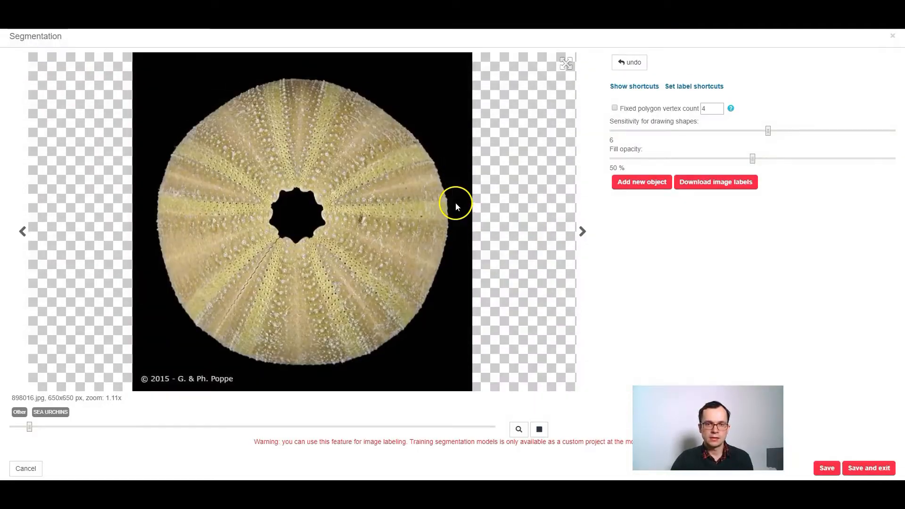
{"action": "left_click", "coordinate": [375, 157]}
{"action": "left_click", "coordinate": [389, 213]}
{"action": "left_click", "coordinate": [331, 270]}
{"action": "left_click", "coordinate": [275, 197]}
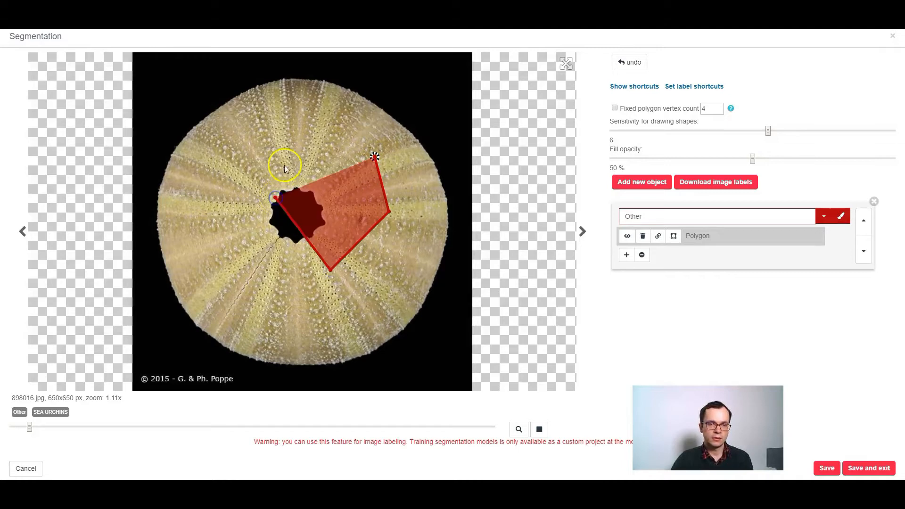
{"action": "left_click", "coordinate": [304, 138]}
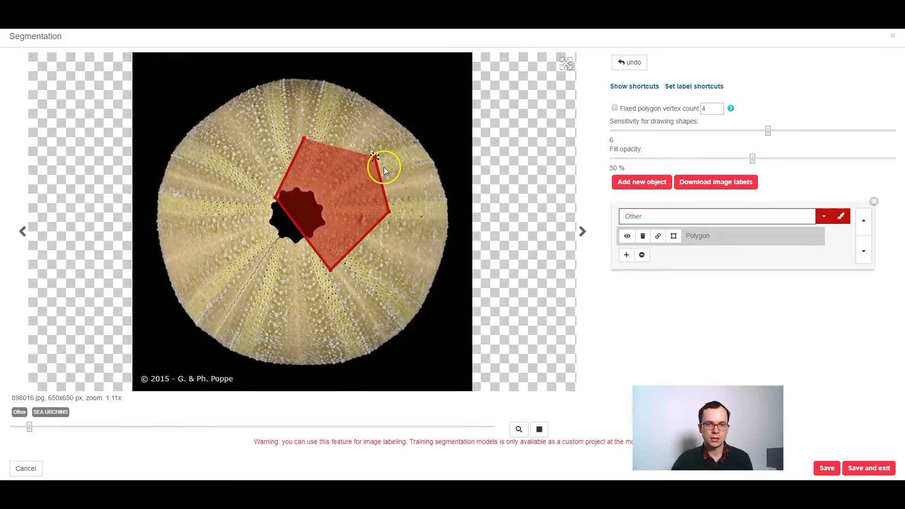